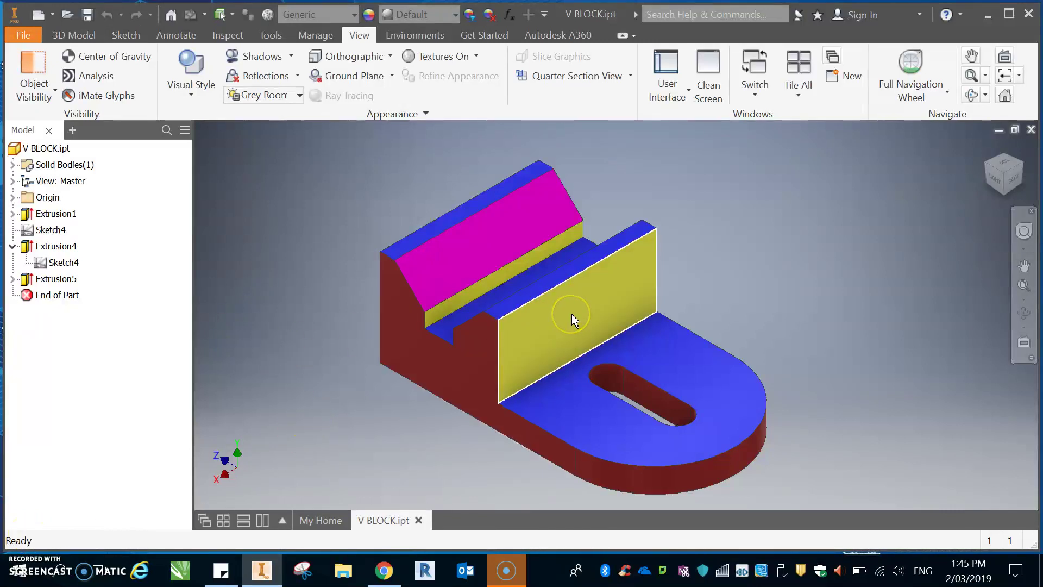
Select the V-block's yellow face, then browse the Open dialog for VEE BLOCK.idw and cancel it
left_click(597, 342)
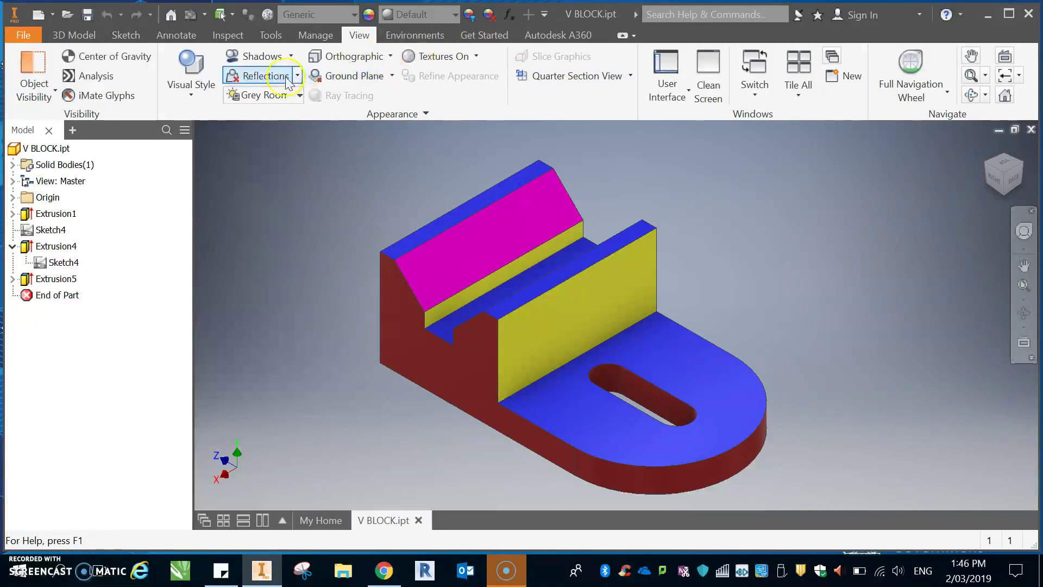
left_click(26, 39)
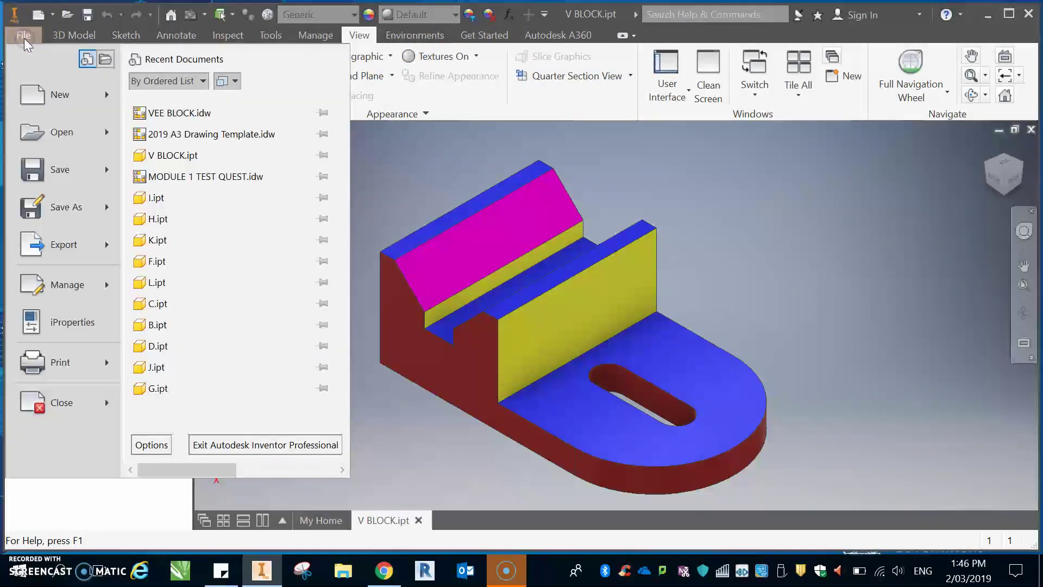
left_click(53, 132)
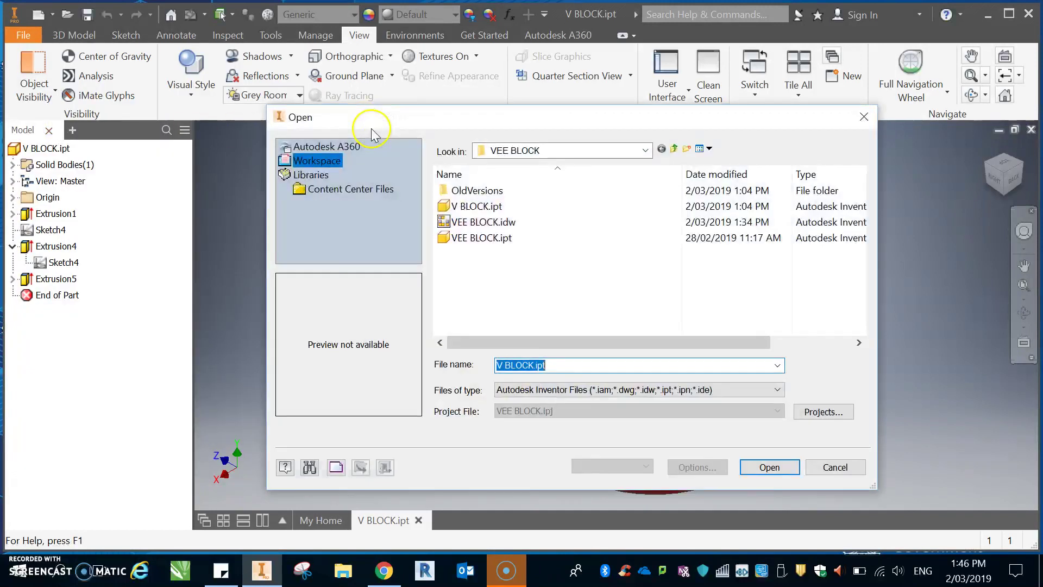
left_click(481, 228)
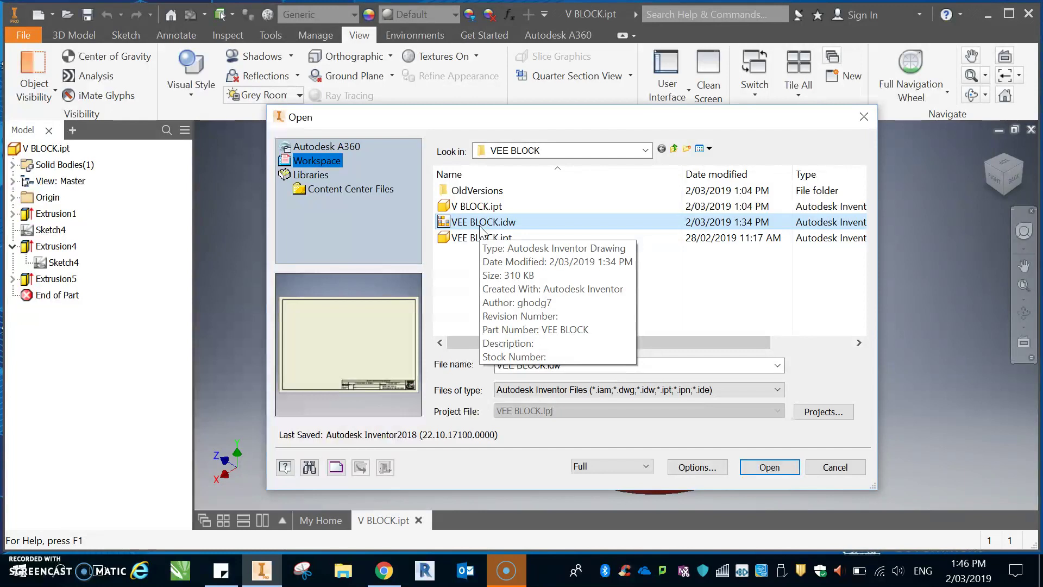
left_click(674, 149)
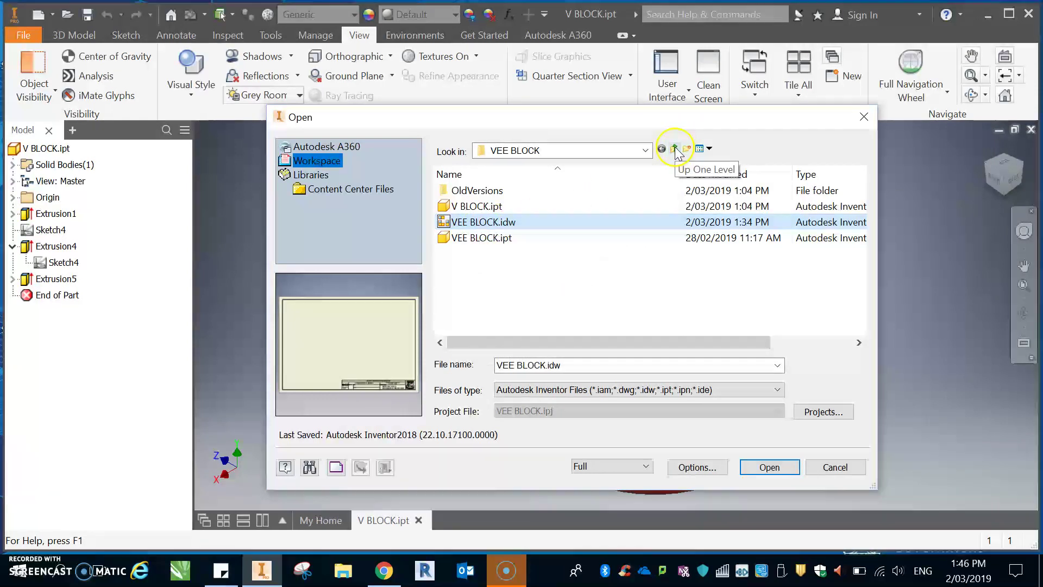
left_click(674, 148)
scroll(635, 215, "down", 2)
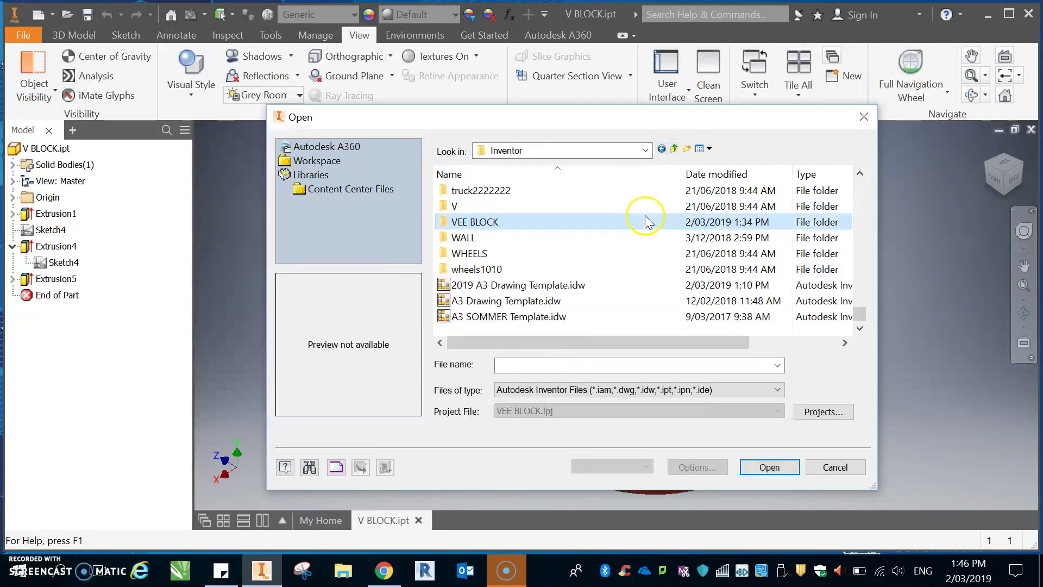
mouse_move(531, 293)
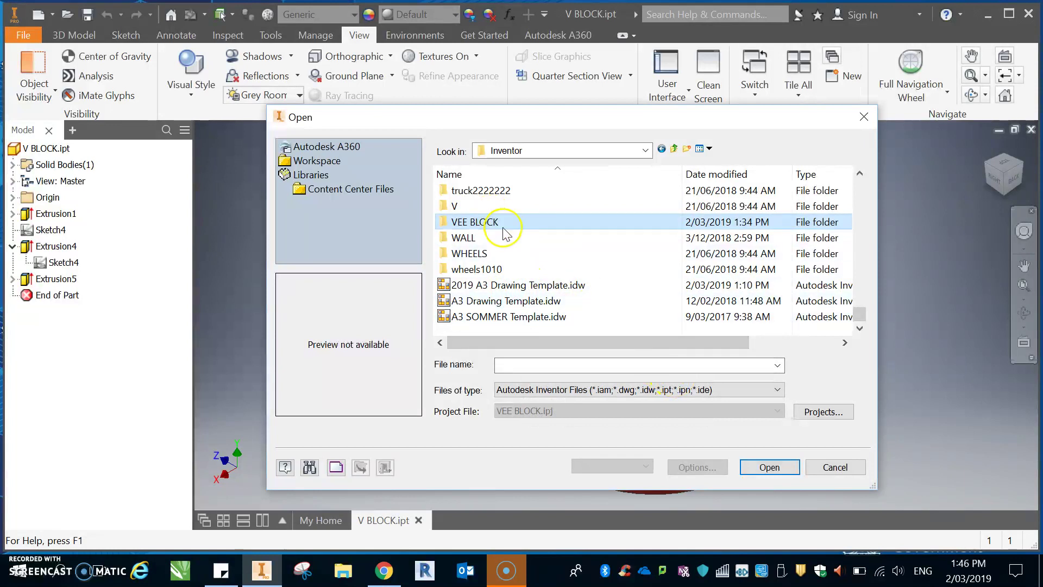
left_click(834, 467)
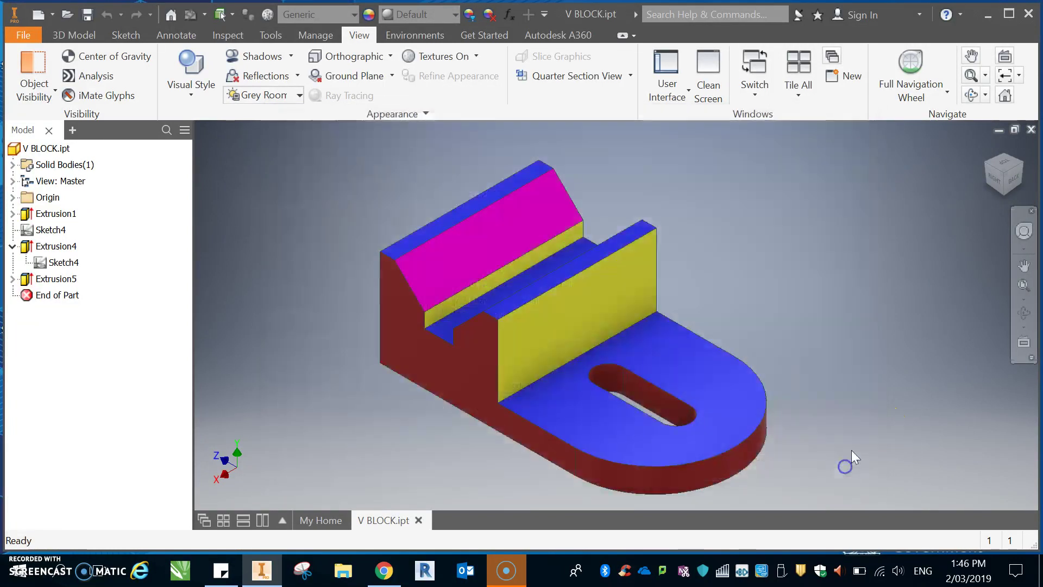
Open the VEE BLOCK.idw drawing from the File menu's Open dialog
left_click(22, 35)
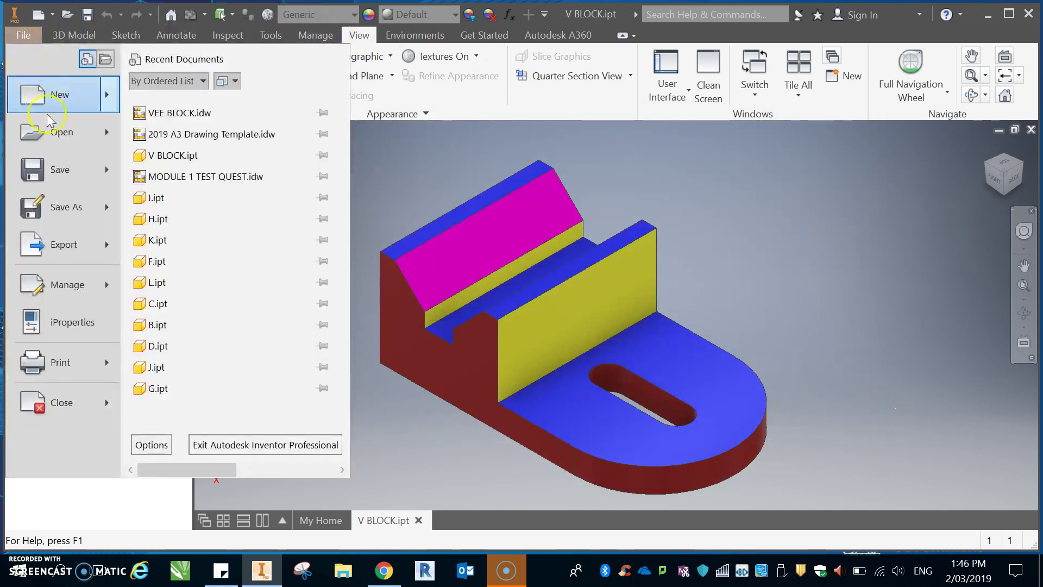
left_click(52, 133)
double_click(498, 223)
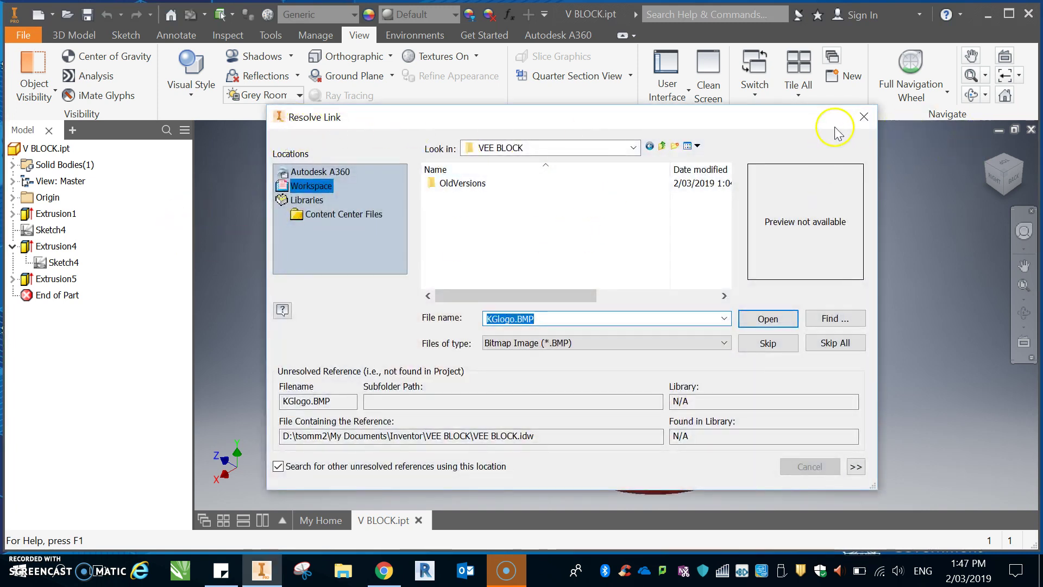
Skip locating KGlogo.BMP, then zoom in on the A3 title block and back out
left_click(864, 116)
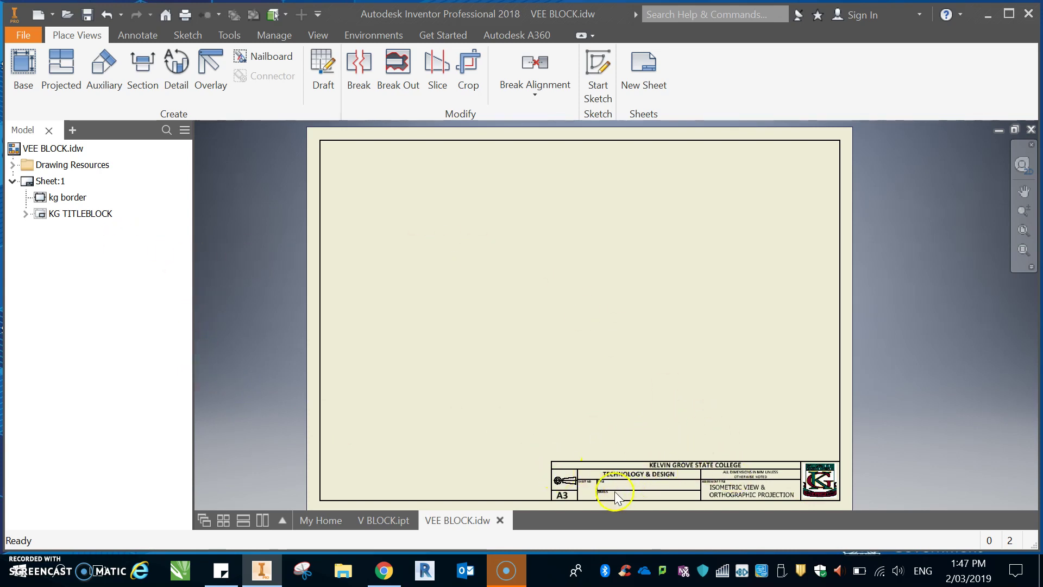
scroll(612, 491, "down", 2)
scroll(617, 496, "up", 6)
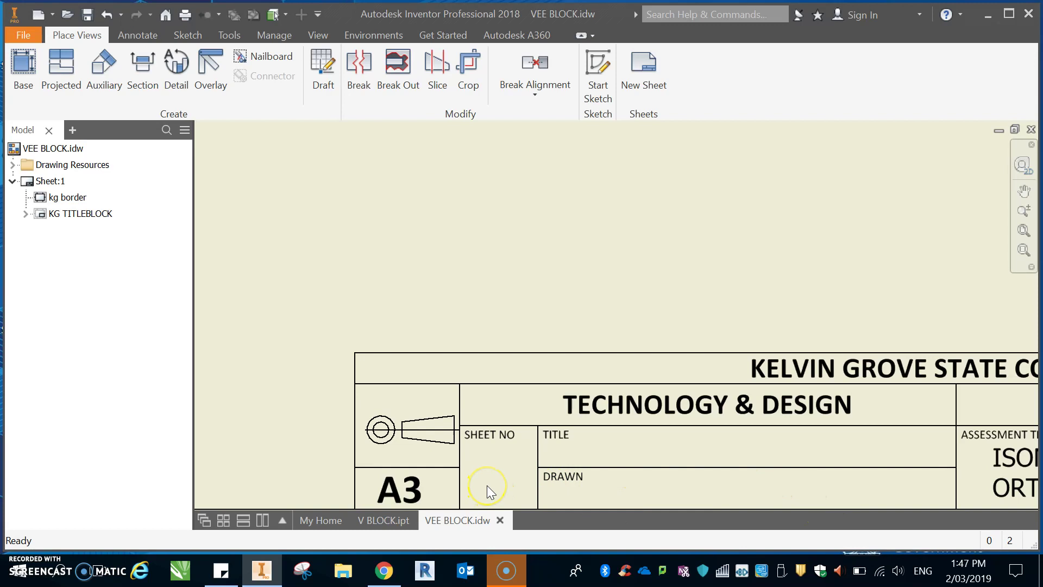
scroll(487, 488, "down", 4)
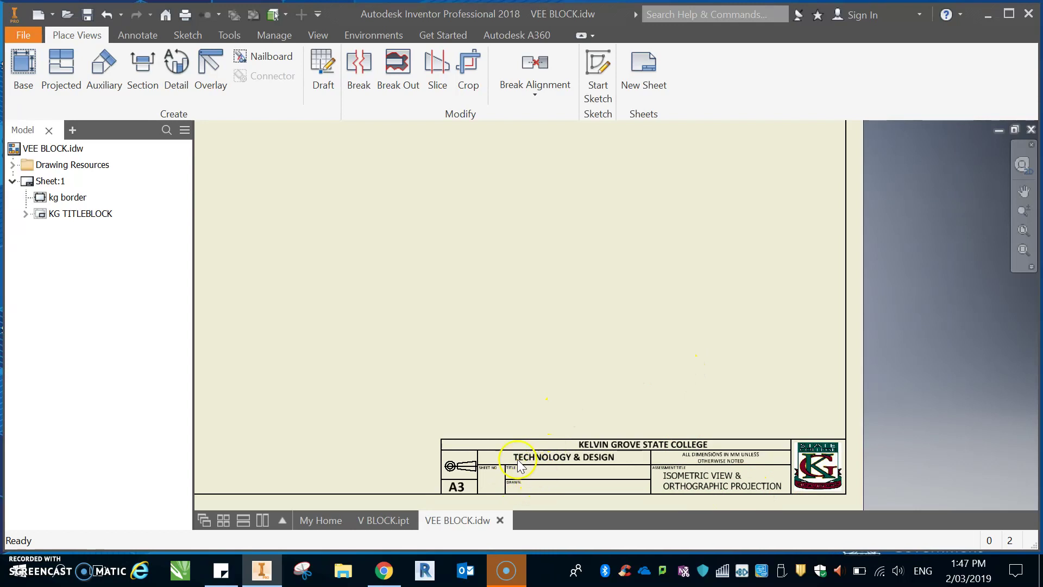
scroll(518, 399, "down", 3)
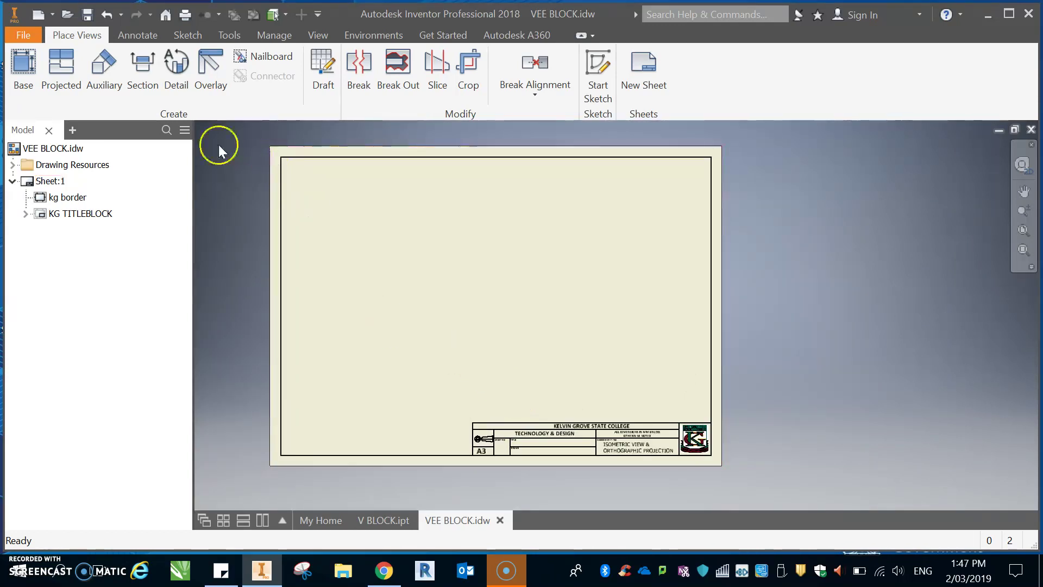
Start a base view and load the V BLOCK.ipt part file into it at 1:1
left_click(20, 70)
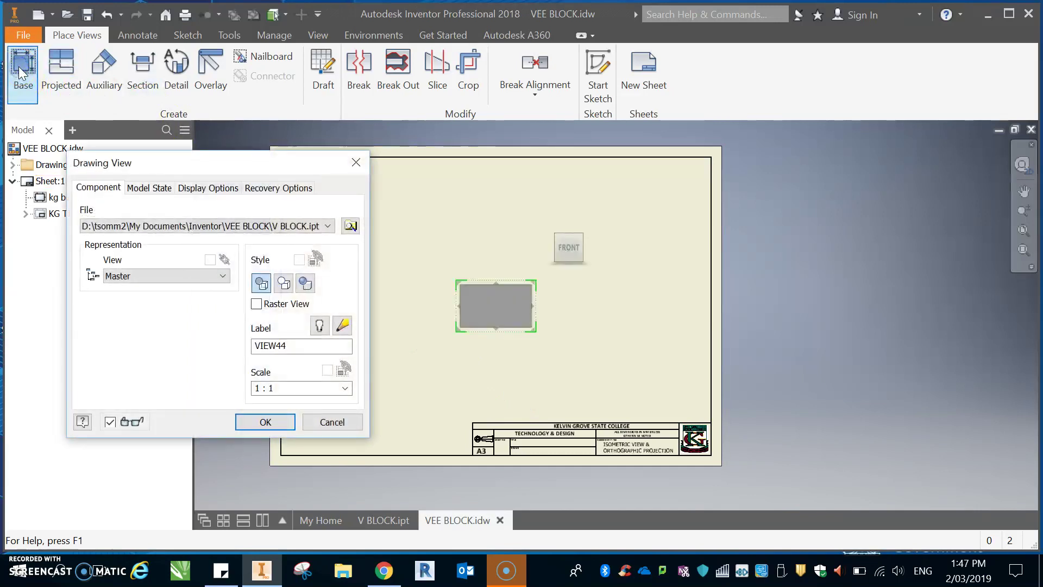
left_click(351, 226)
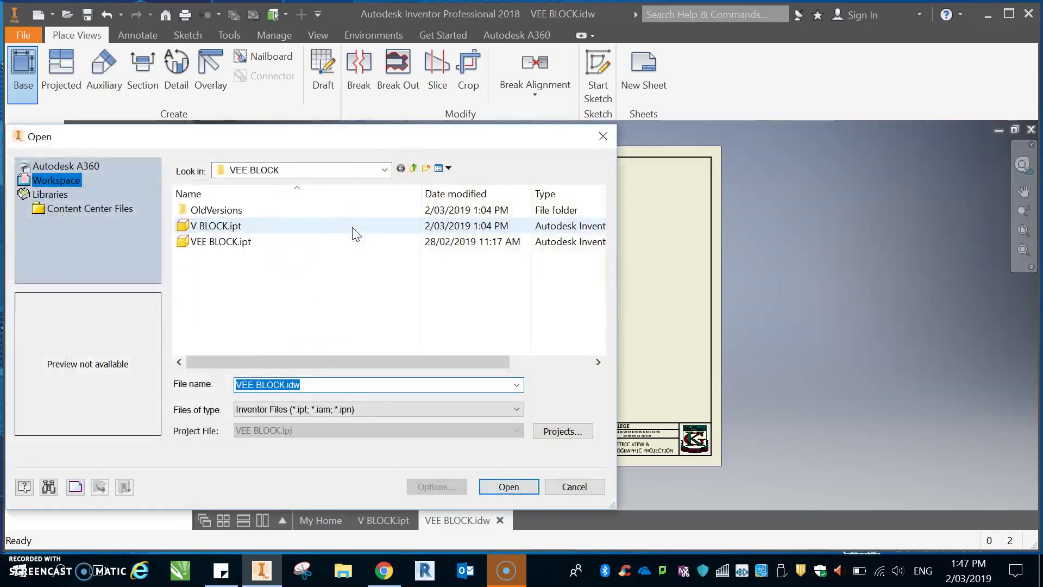
left_click(221, 244)
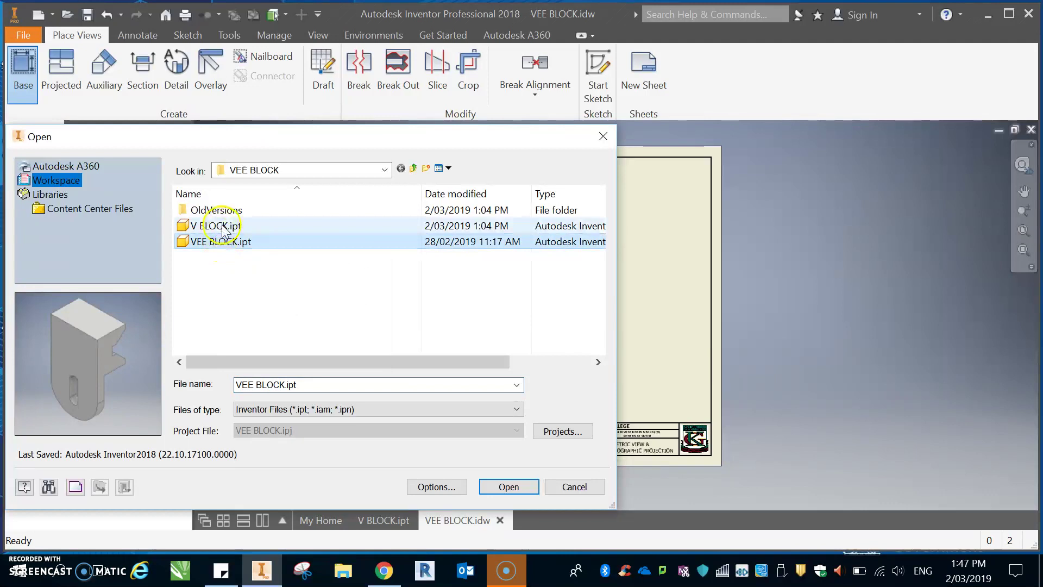
left_click(223, 227)
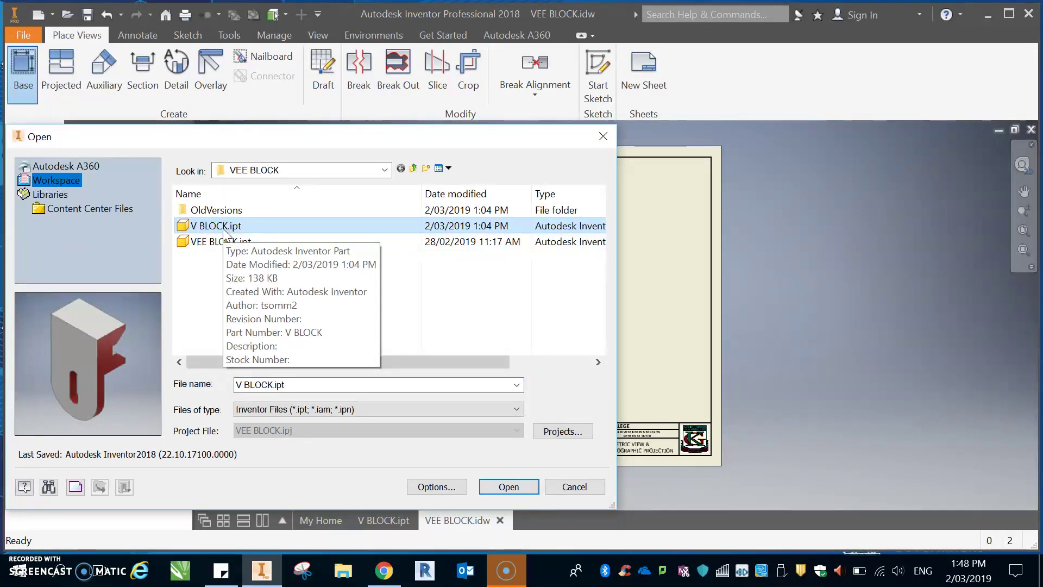
left_click(499, 487)
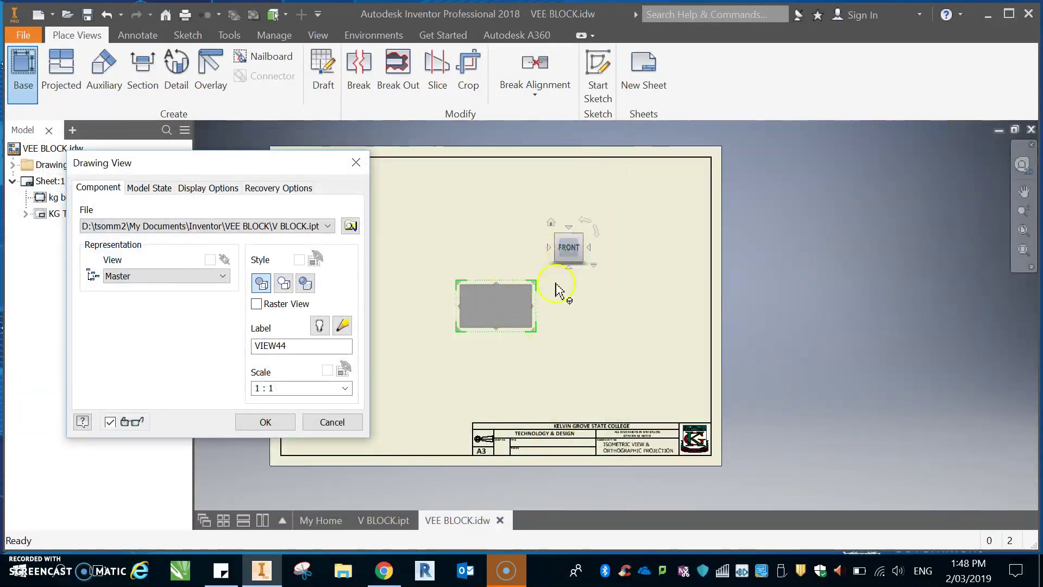
Turn the base view to the RIGHT orientation and project top and side views from it
left_click(589, 247)
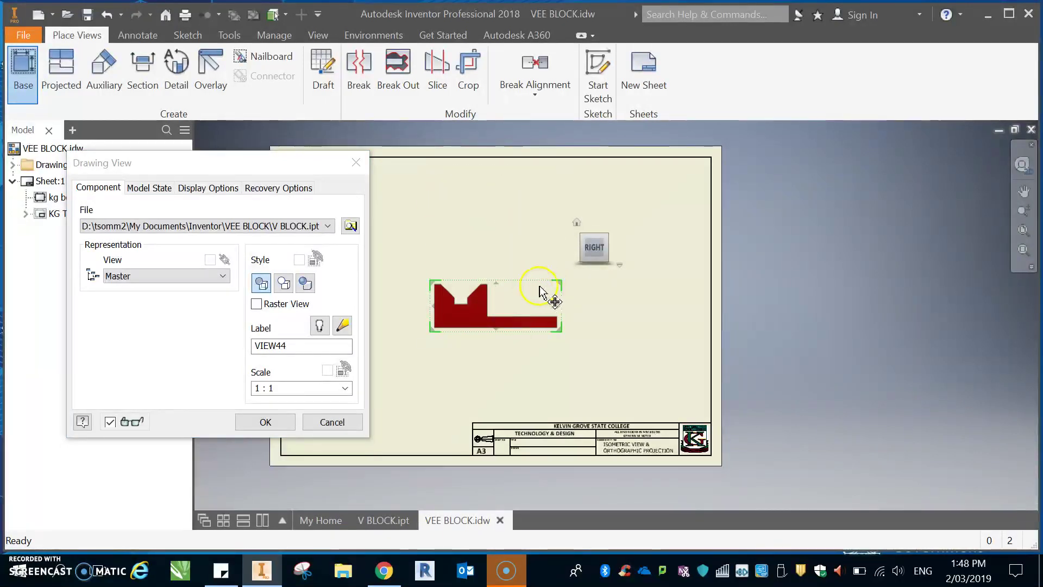
left_click(499, 203)
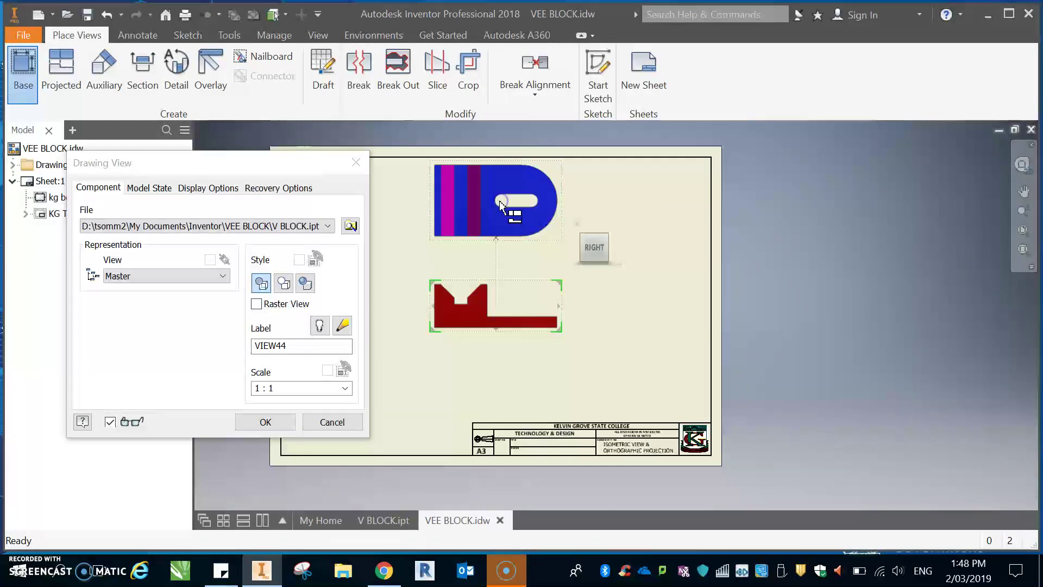
left_click(646, 297)
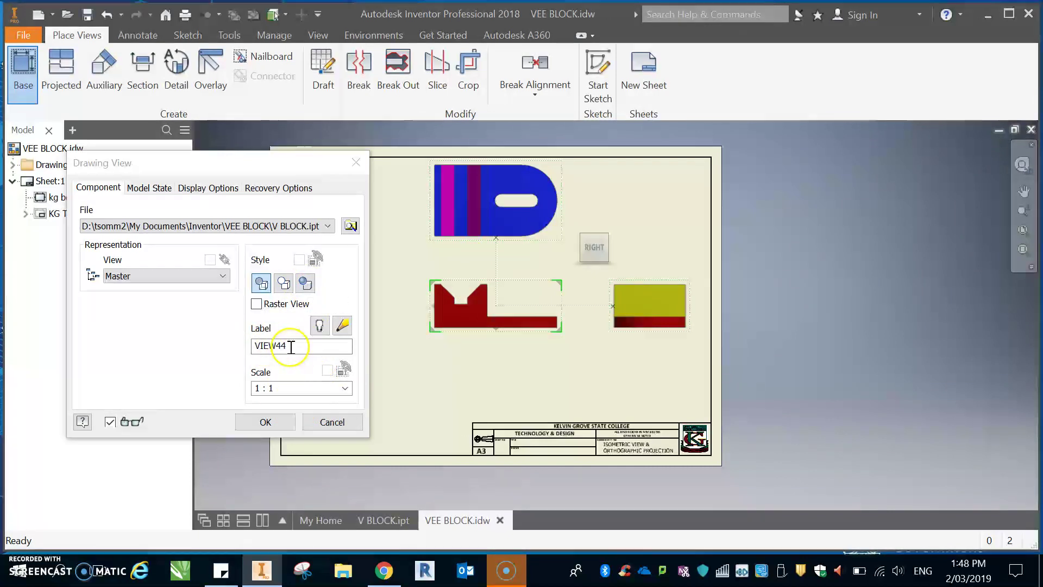
Label the base view FRONT VIEW, make the label visible, keep scale 1 : 1, and place the views
left_click_drag(299, 348, 261, 351)
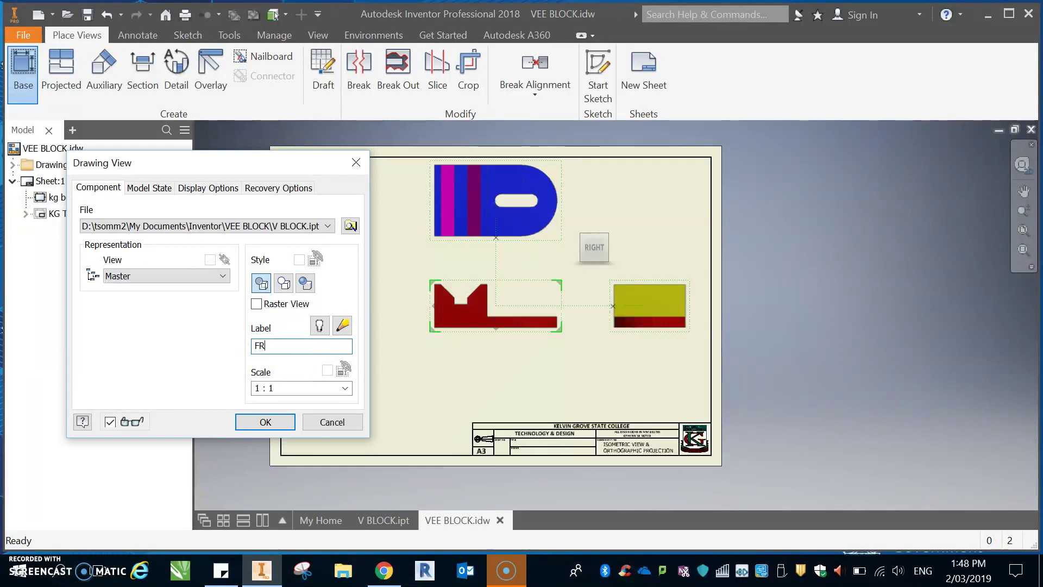
type("FRONT VIEW")
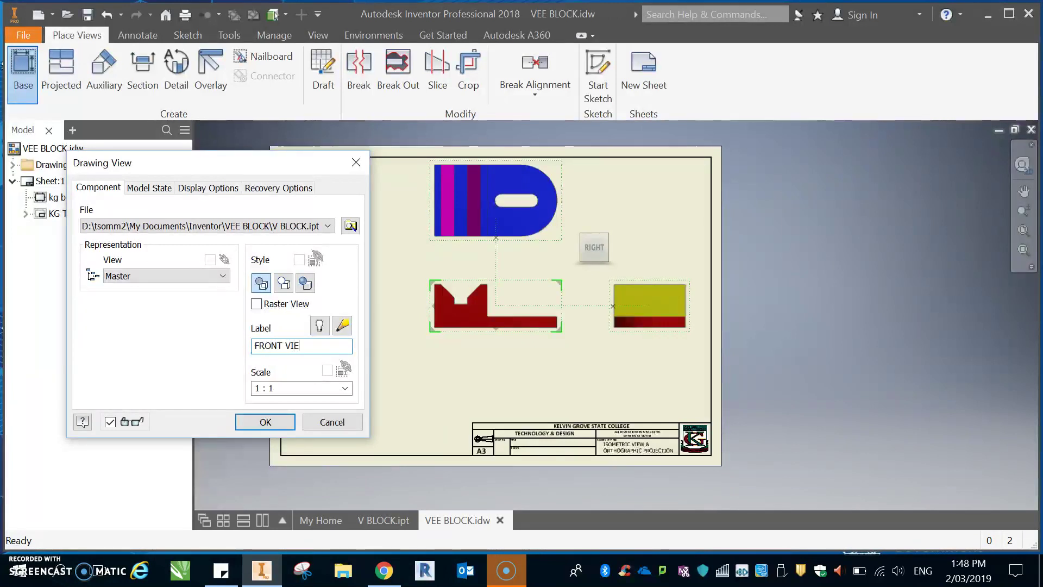
left_click(320, 327)
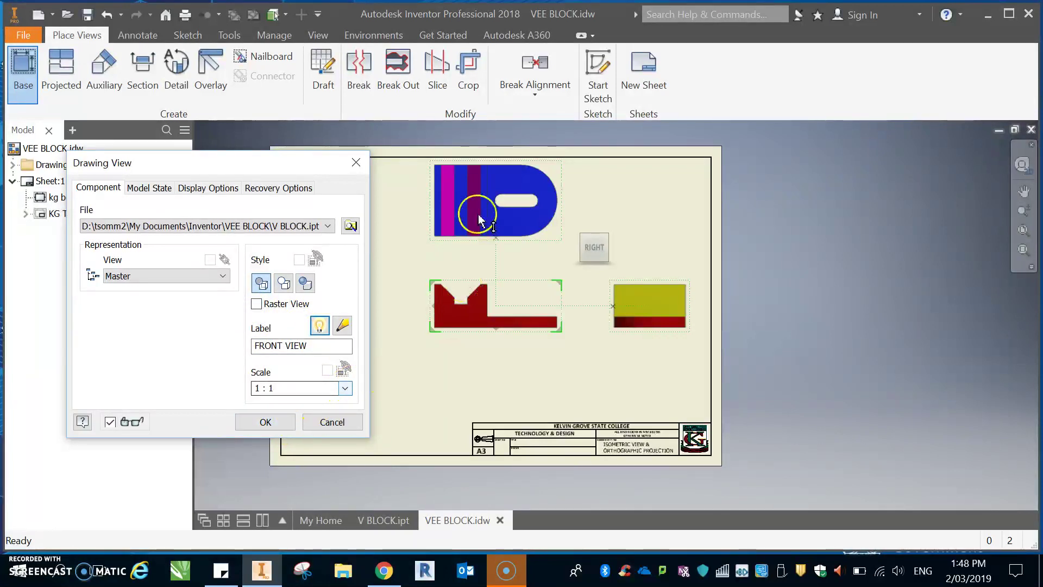
left_click(343, 389)
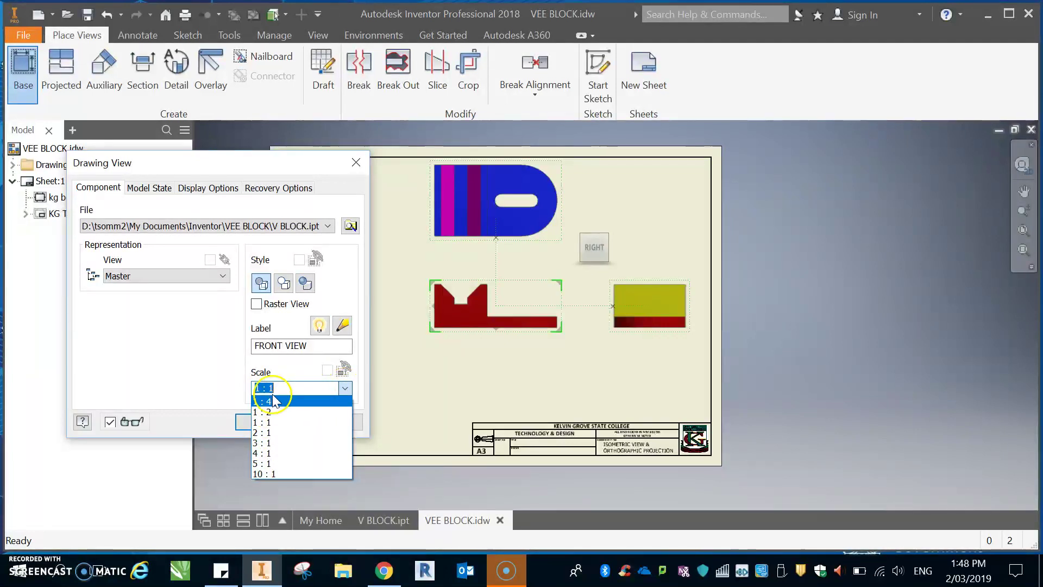
left_click(346, 387)
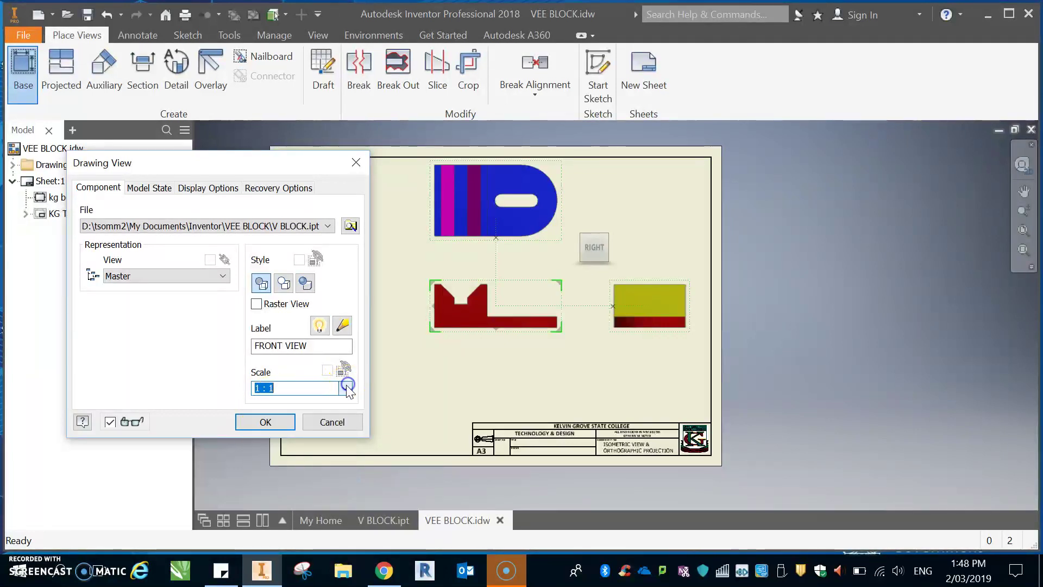
left_click(265, 422)
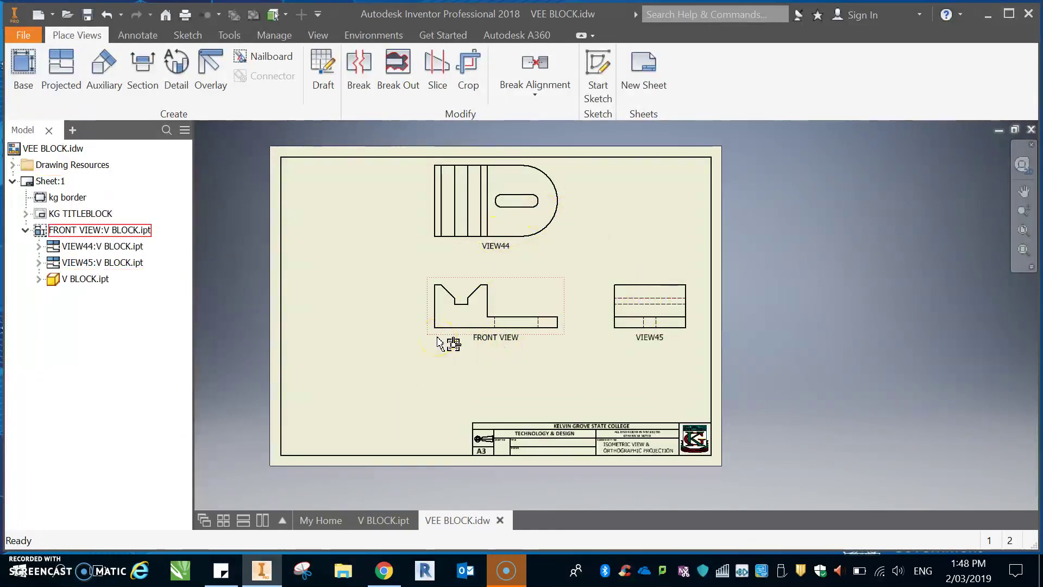
Move the front and top views lower-left, then apply the Hidden Line Removed style
left_click_drag(438, 343, 367, 386)
left_click_drag(380, 246, 375, 279)
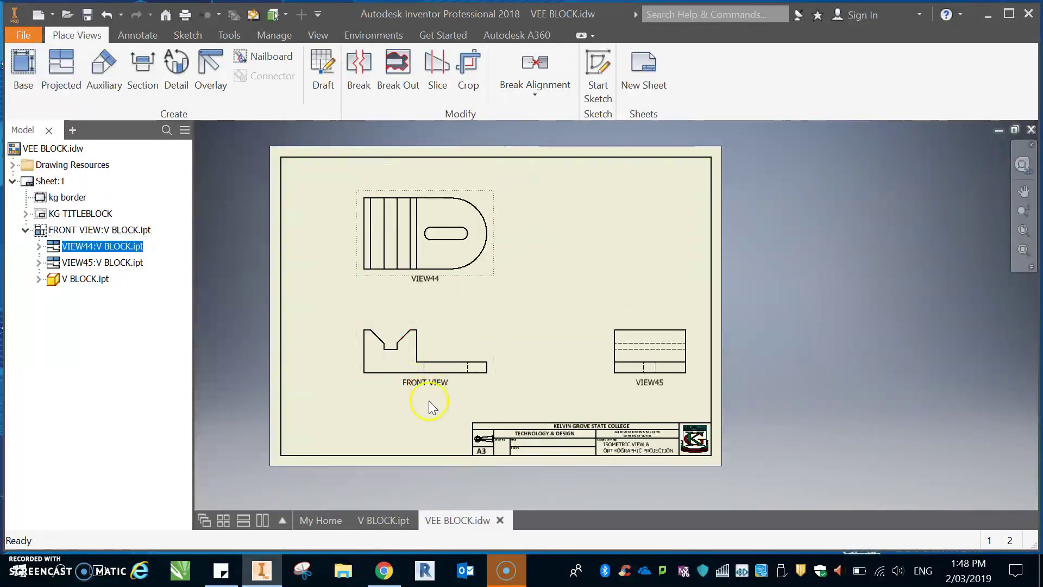
double_click(358, 380)
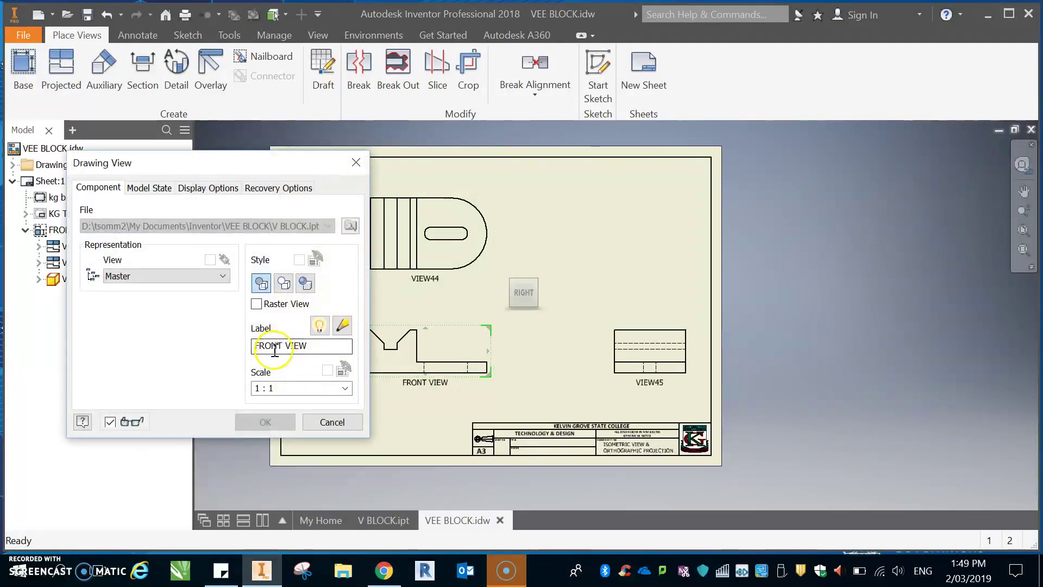
left_click(283, 283)
left_click(266, 422)
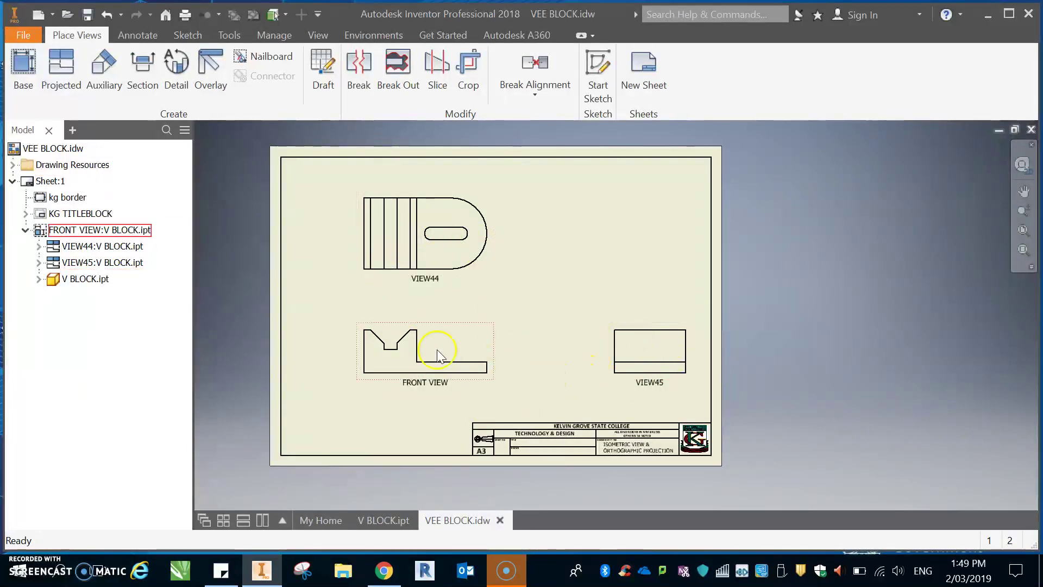
Switch the front view back to the Hidden Line style so dashed edges show
double_click(361, 365)
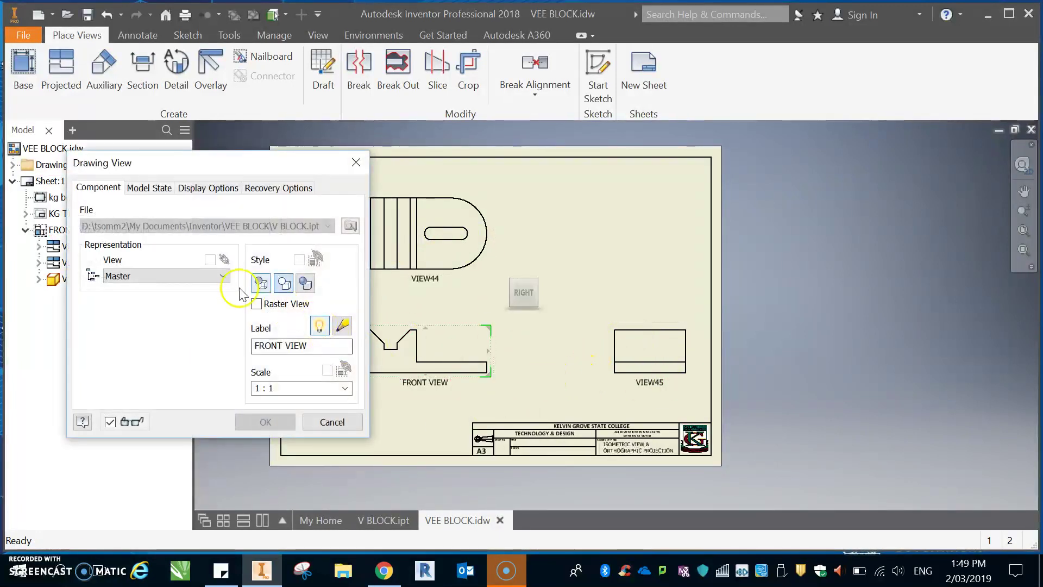
left_click(260, 283)
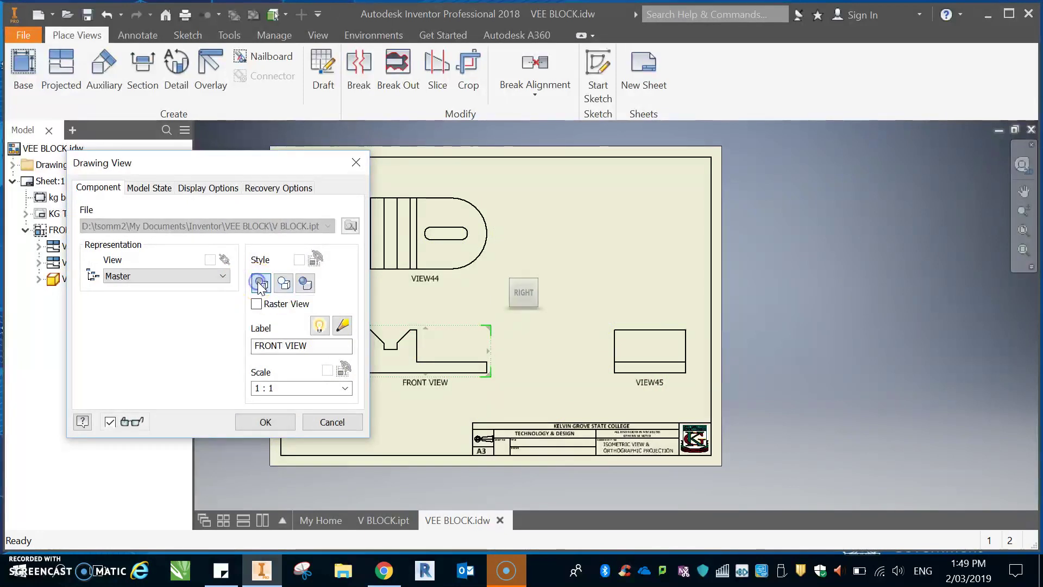
left_click(273, 427)
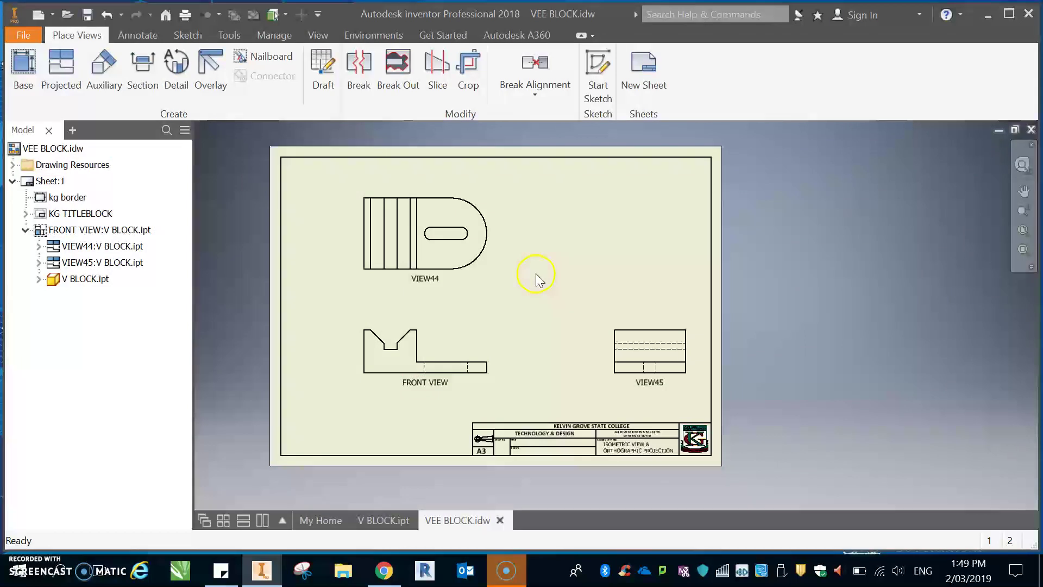
Move VIEW45 closer to the front view and relabel it RIGHT SIDE VIEW
left_click_drag(610, 346, 578, 346)
double_click(651, 325)
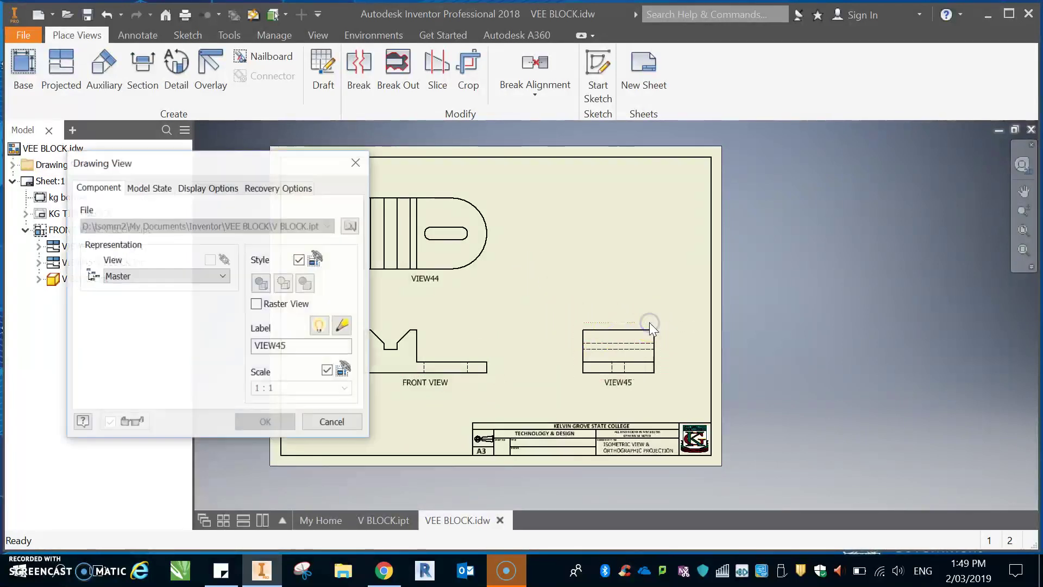
left_click_drag(293, 345, 240, 345)
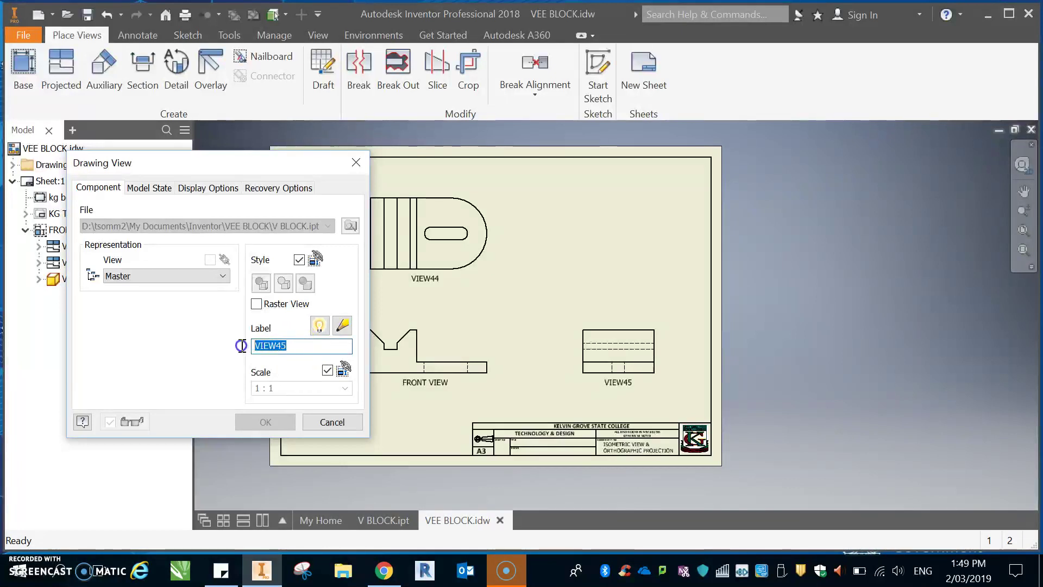
type("RIG")
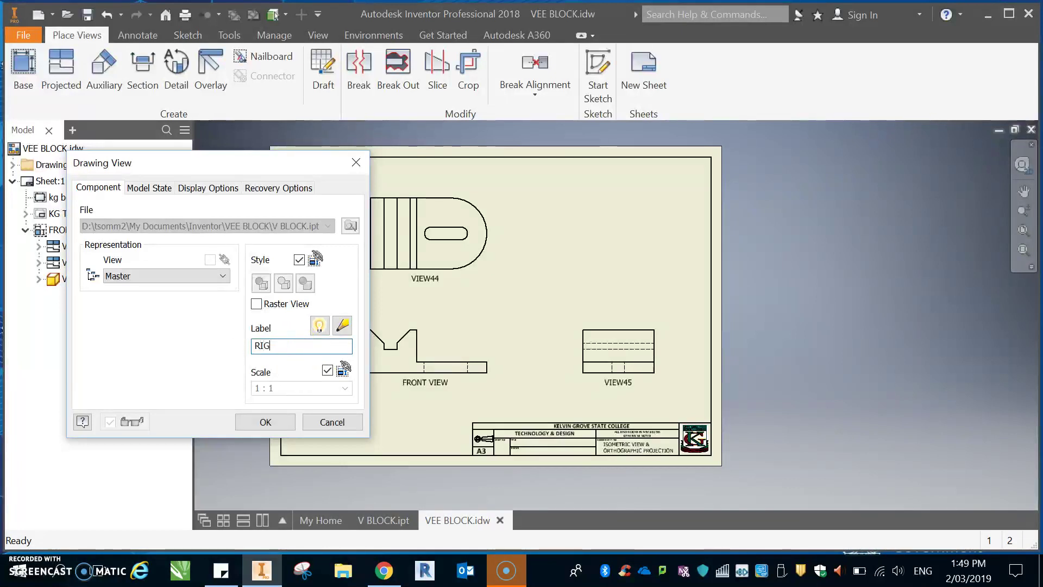
type("HT SIDE VIEW")
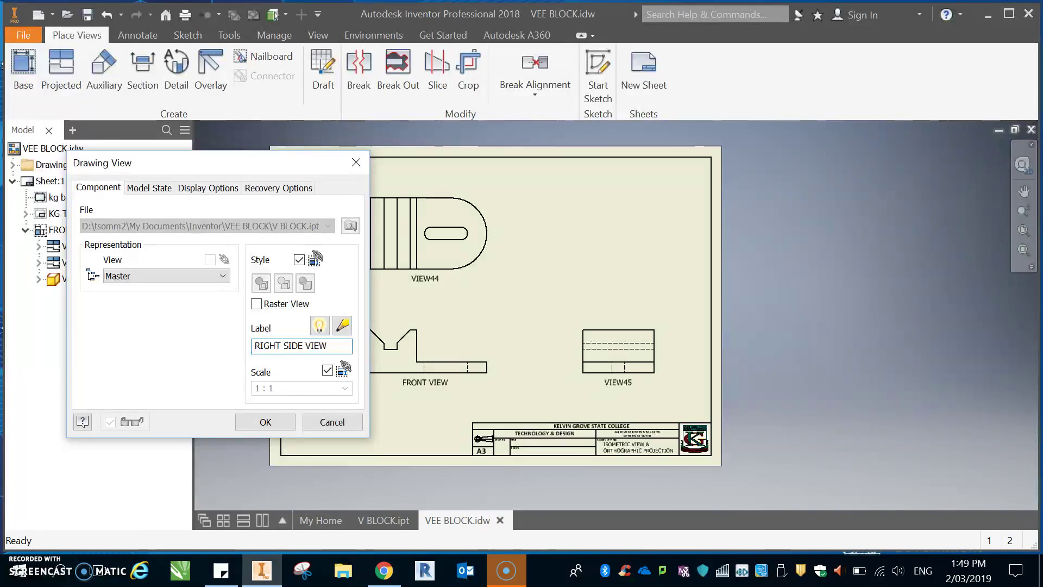
left_click(266, 422)
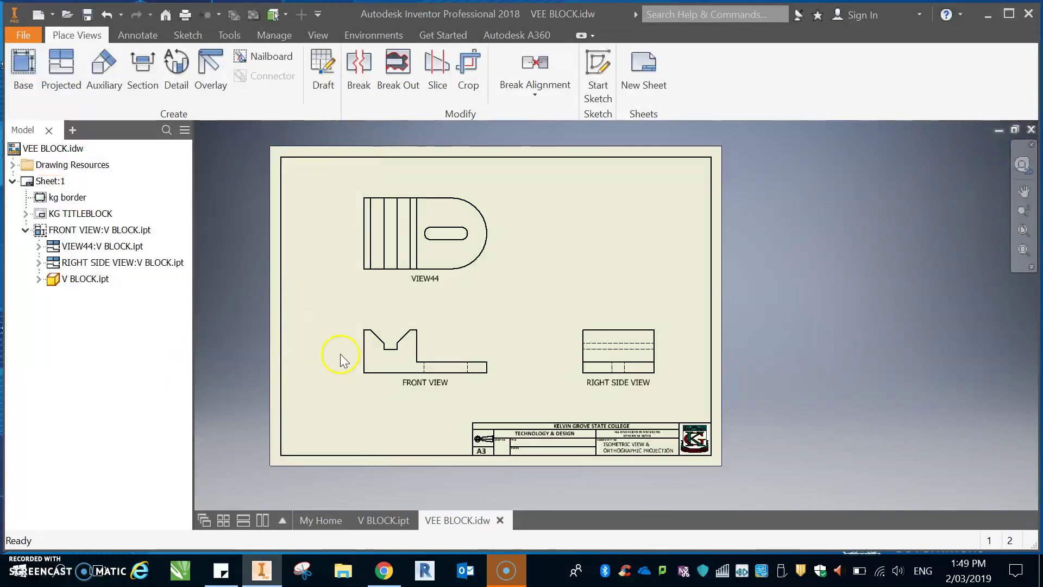
Relabel VIEW44 as TOP VIEW
double_click(455, 283)
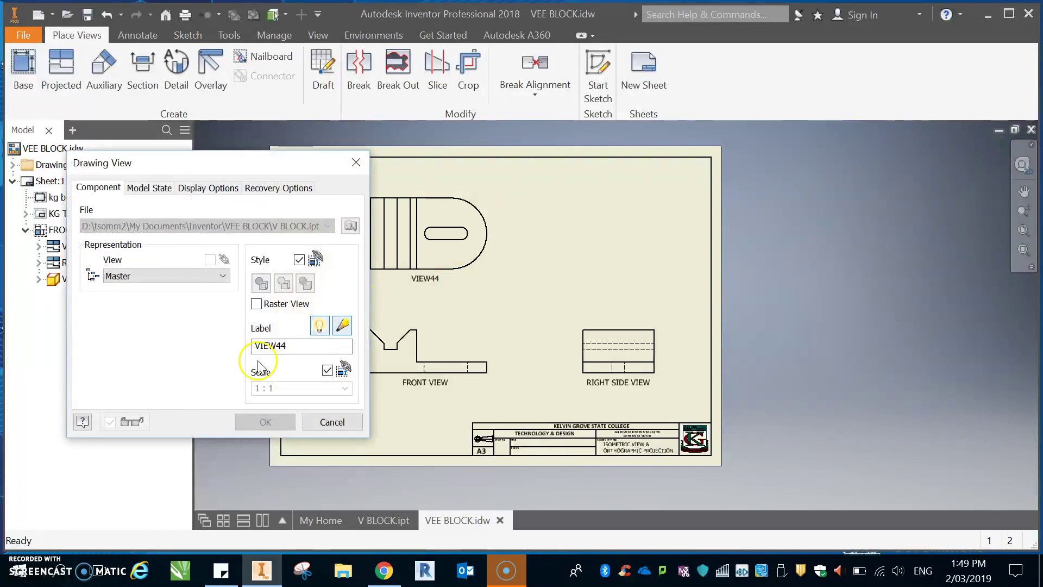
double_click(262, 344)
key("BackSpace")
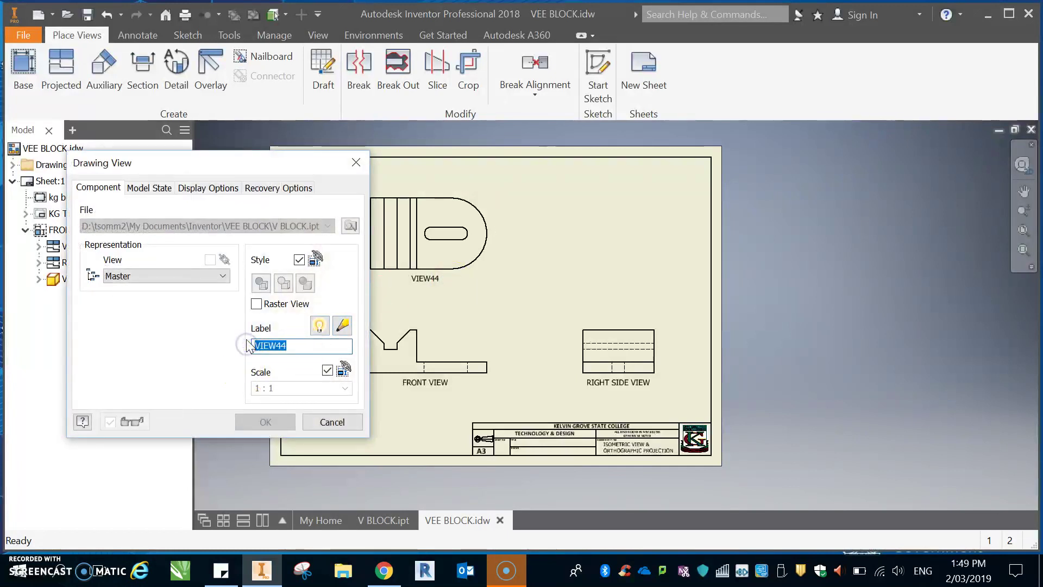
type("TOP VI")
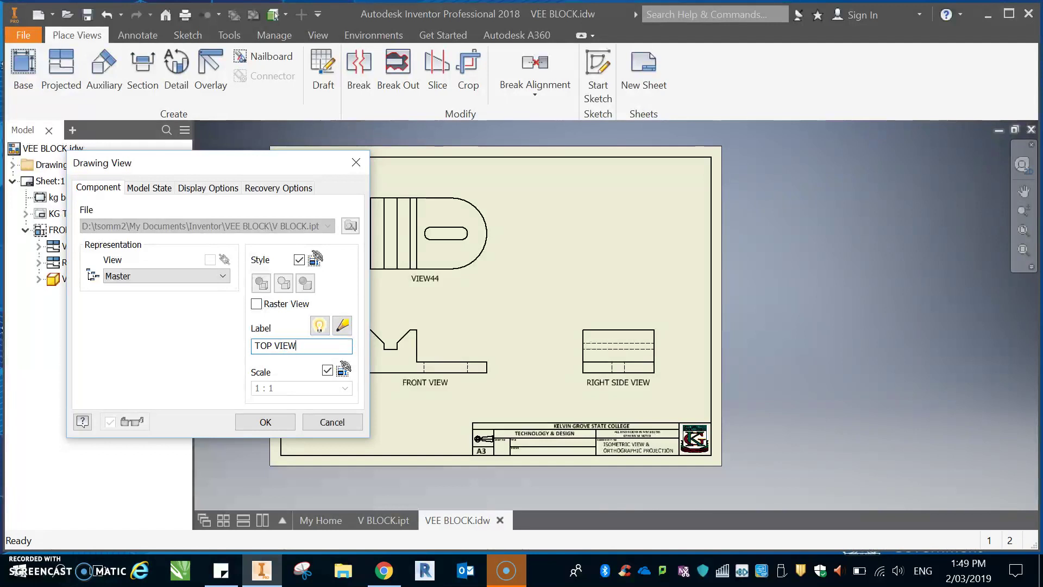
left_click(265, 423)
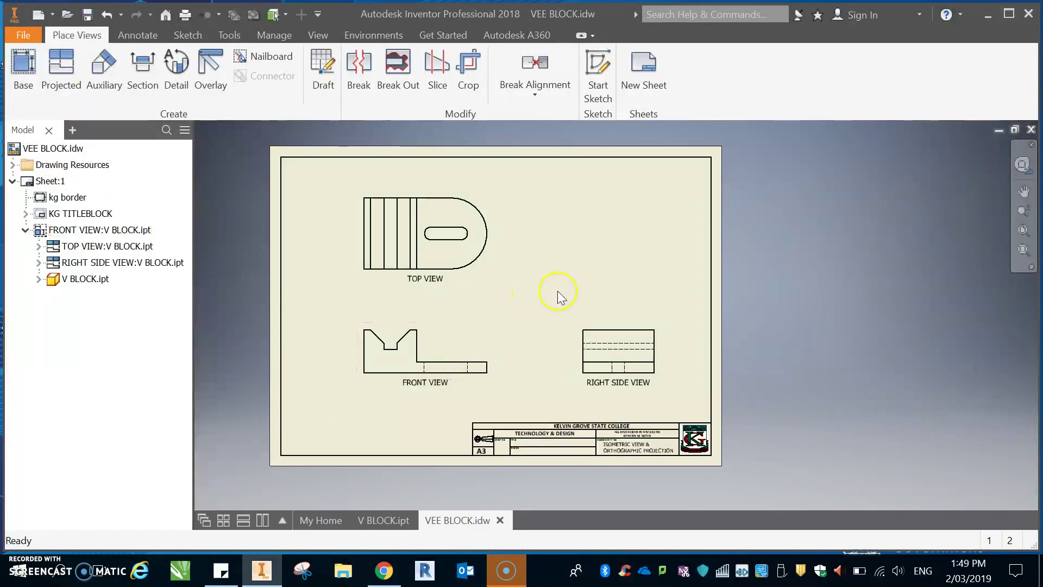
Drag the RIGHT SIDE VIEW, FRONT VIEW and TOP VIEW labels down, clear of the geometry
left_click_drag(631, 387, 633, 405)
left_click_drag(440, 385, 436, 413)
left_click_drag(443, 283, 443, 307)
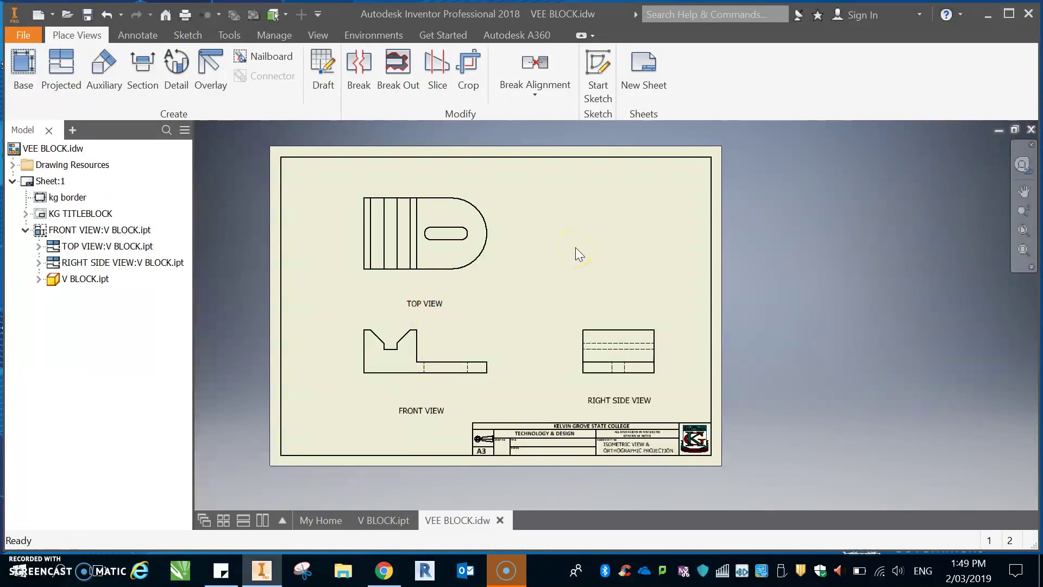